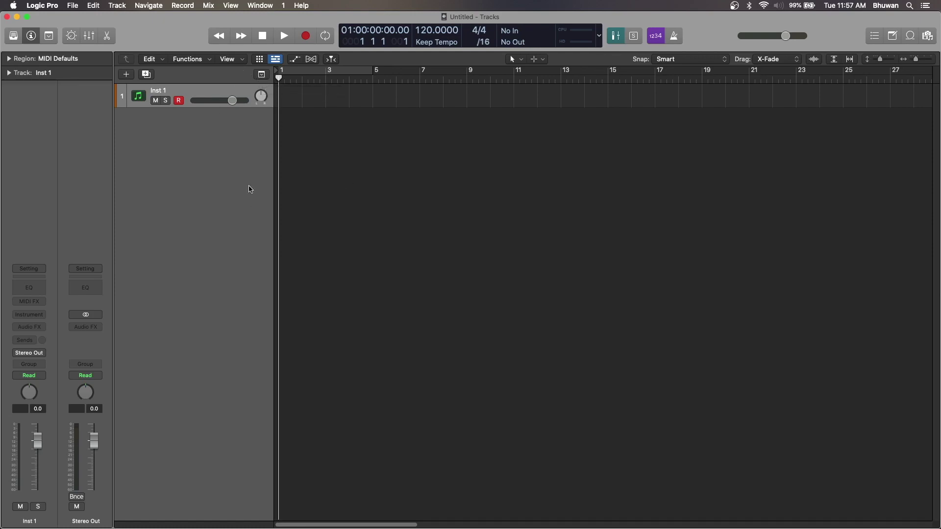
- Show the global tracks, add an Intro arrangement marker from bar 1, extend it to bar 17 and rename it Intro/Drone
click(262, 75)
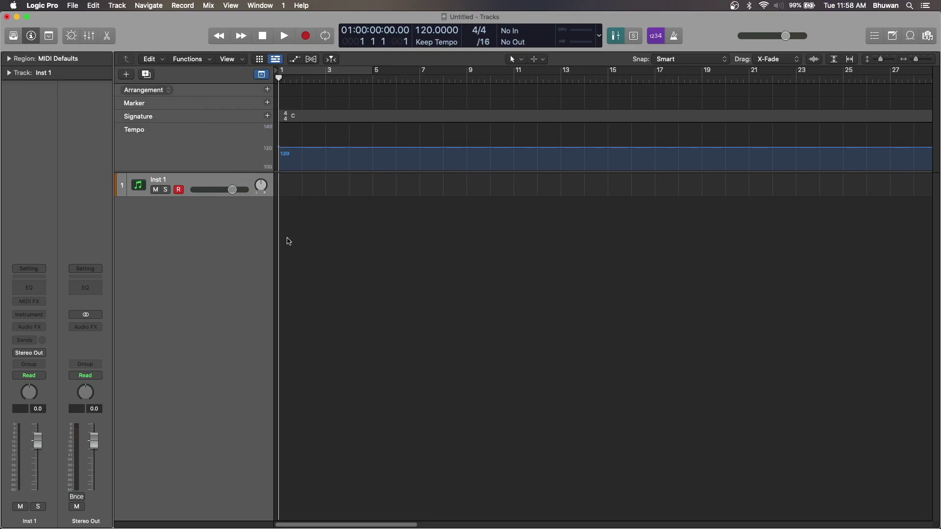
click(267, 90)
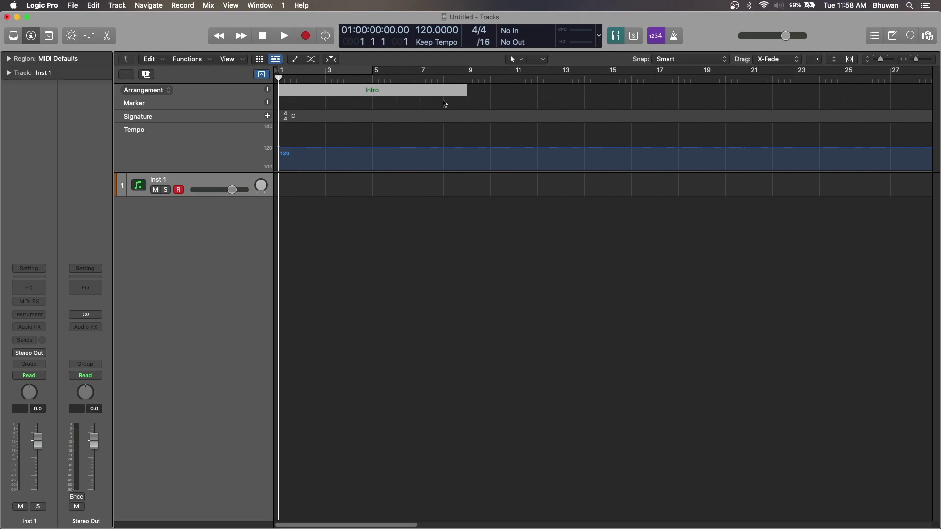
mouse_move(466, 94)
mouse_down()
mouse_move(669, 103)
mouse_move(655, 103)
mouse_up()
double_click(472, 90)
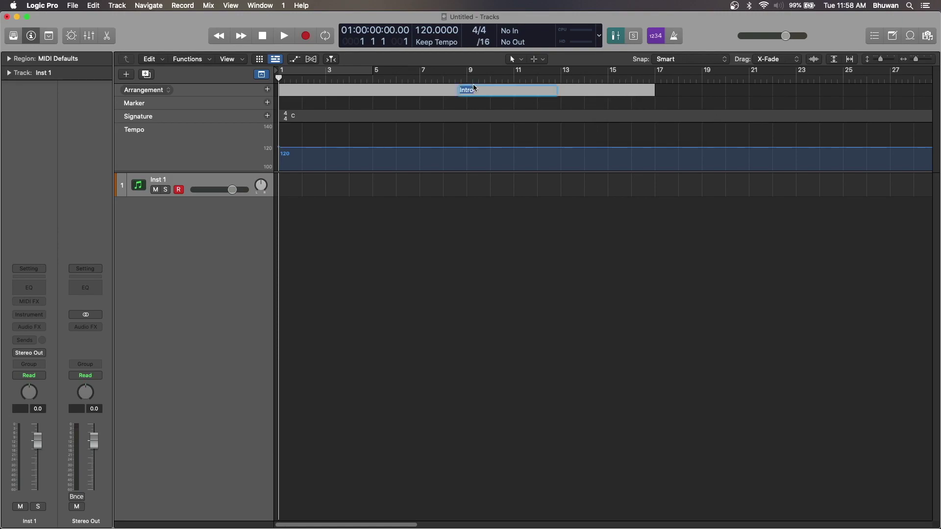
text(Intro/Drone)
key(Return)
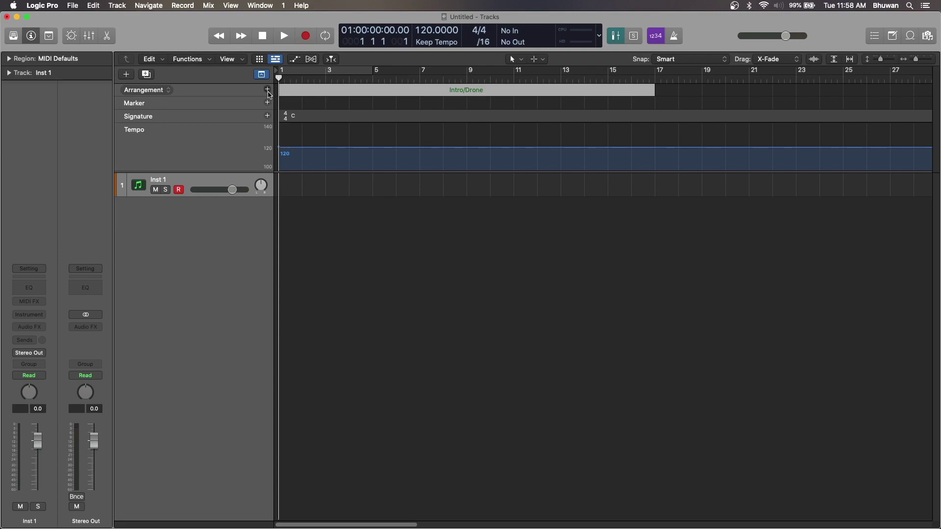
- Add Verse and Chorus arrangement markers after Intro/Drone, and extend the Chorus to end at bar 41
click(268, 90)
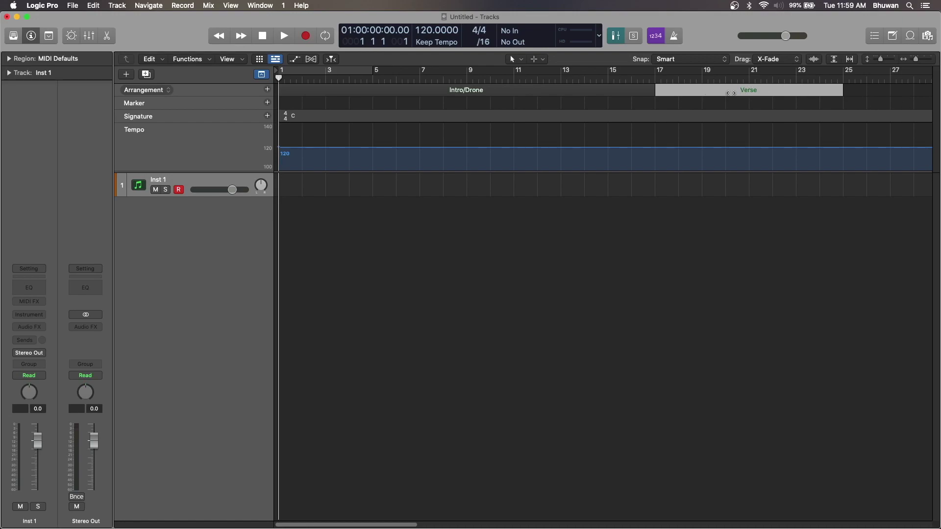
scroll(730, 92, right, 10)
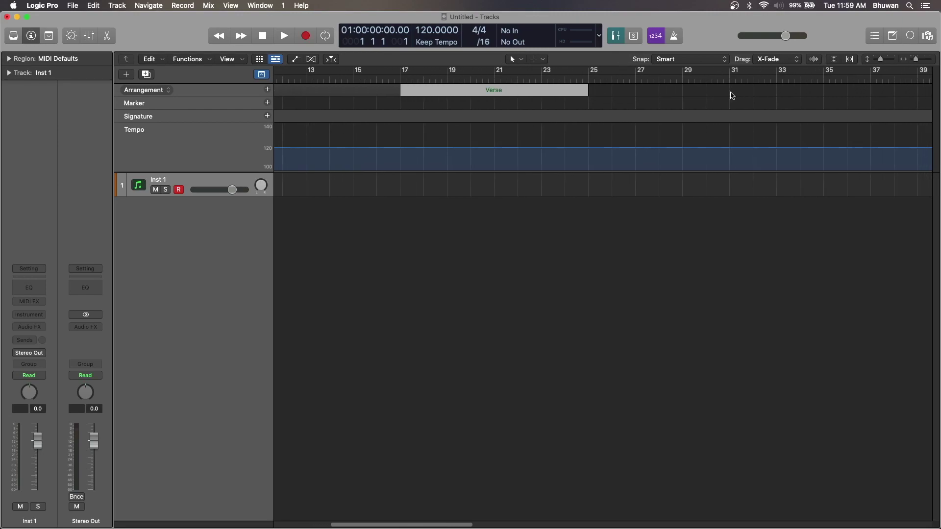
click(267, 90)
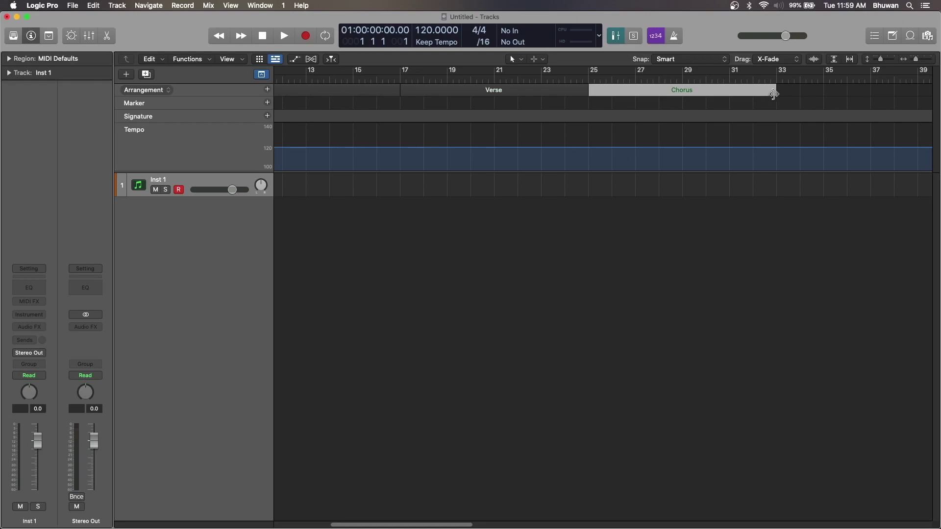
mouse_move(774, 94)
mouse_down()
mouse_move(934, 100)
mouse_move(866, 98)
mouse_move(882, 99)
mouse_up()
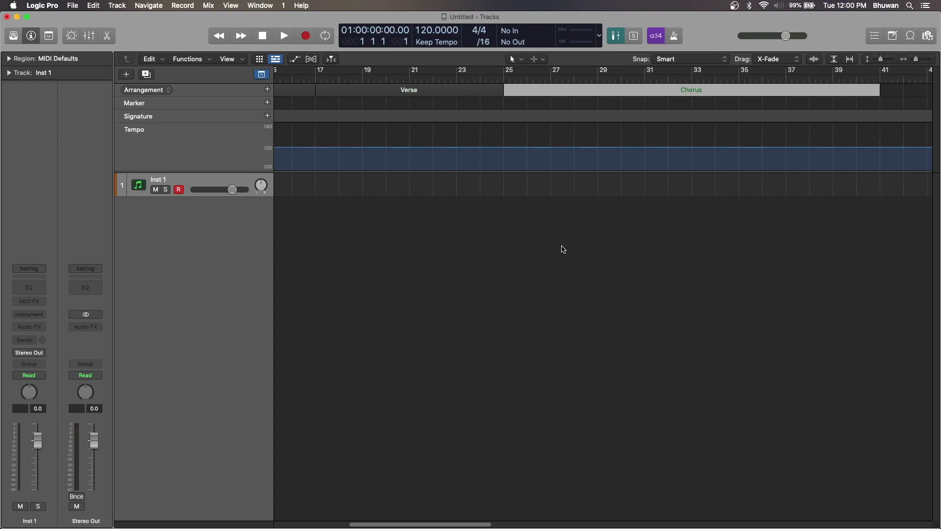
- Add an arrangement marker after the Chorus at bar 41 and rename it Drop
scroll(283, 279, right, 10)
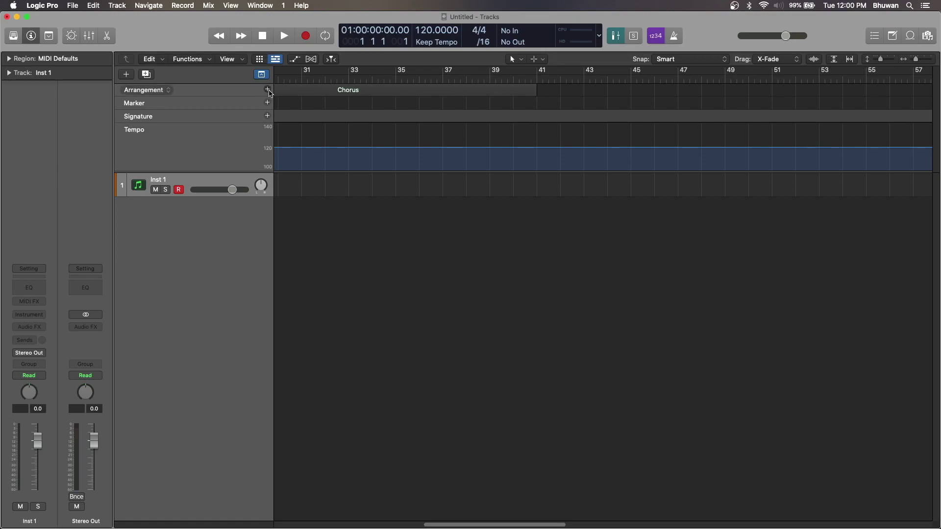
click(268, 90)
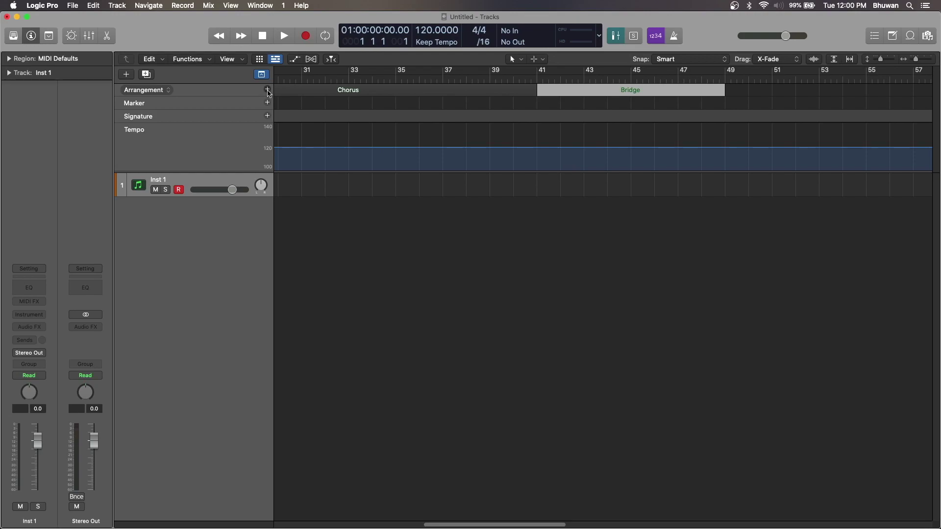
click(632, 92)
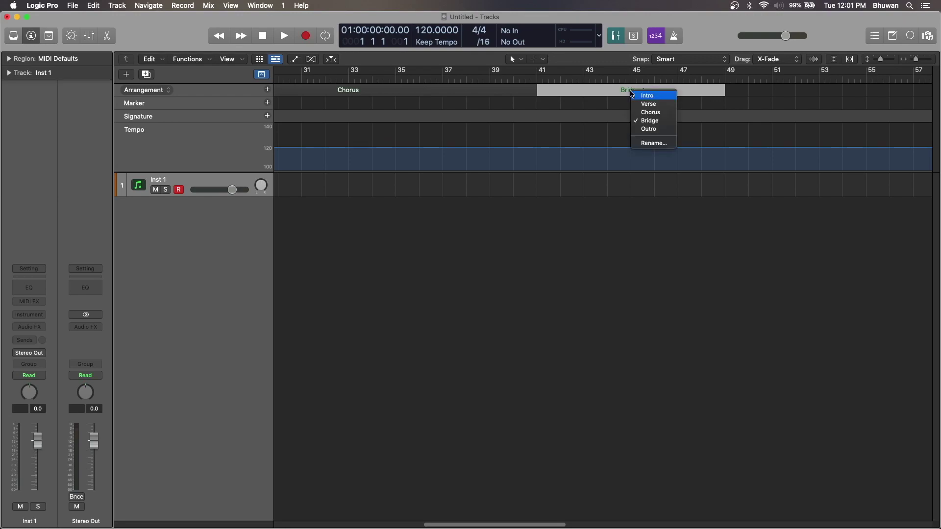
click(655, 143)
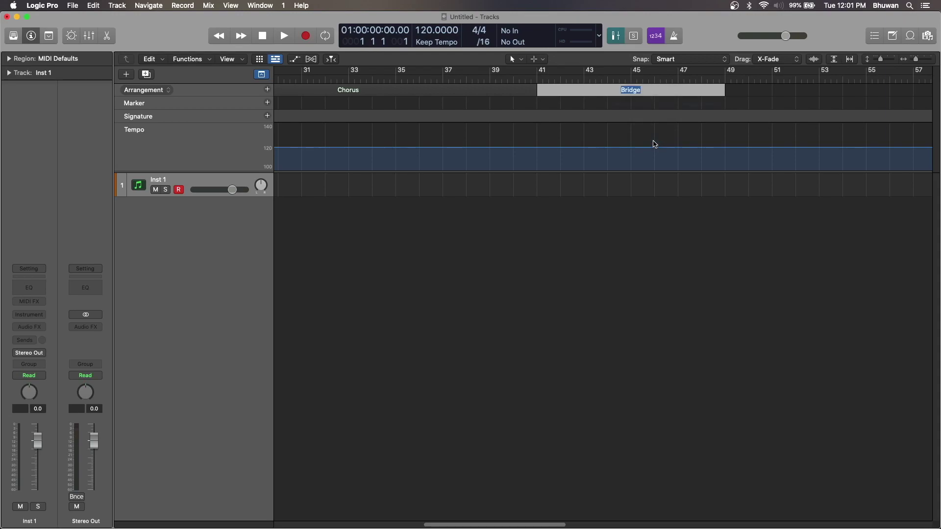
text(Drop)
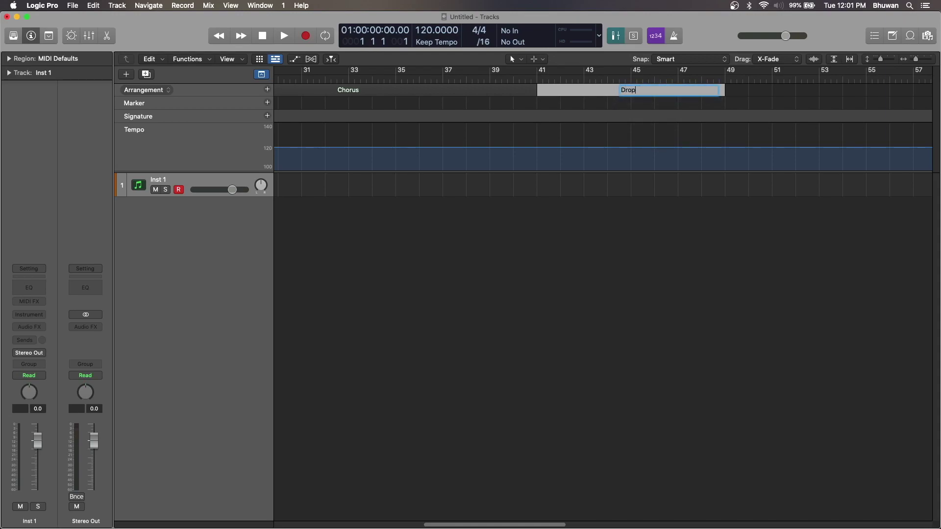
key(Return)
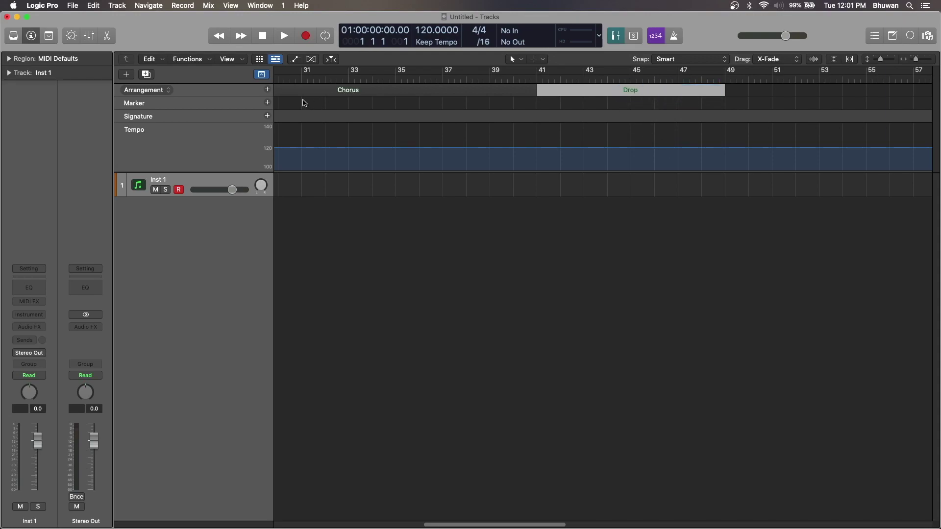
- Add an arrangement marker after the Drop, rename it Chorus/Lead, and extend it to bar 65
click(268, 90)
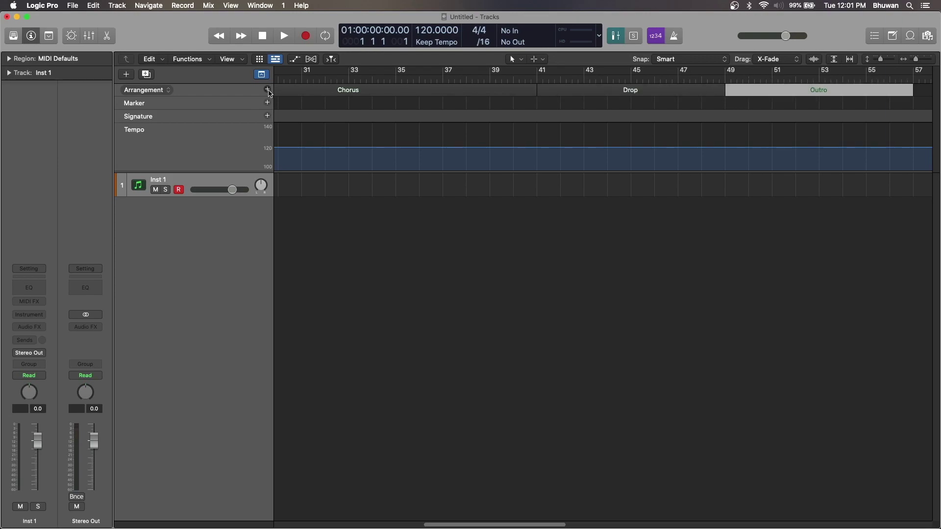
click(827, 91)
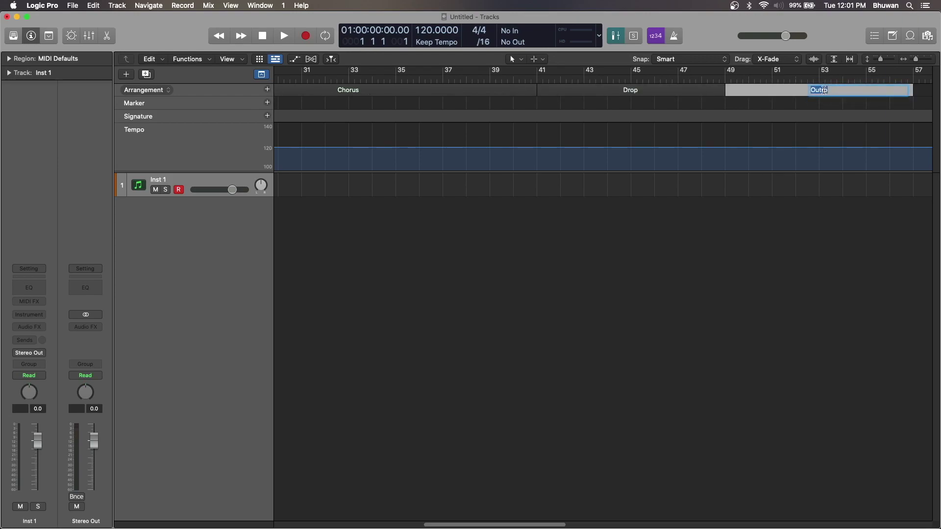
text(Chorus/Lead)
key(Return)
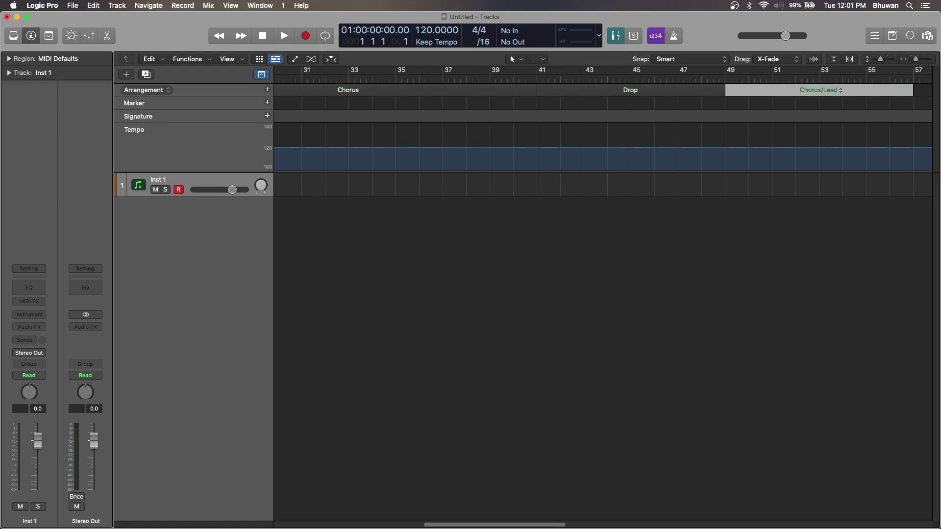
scroll(844, 95, right, 10)
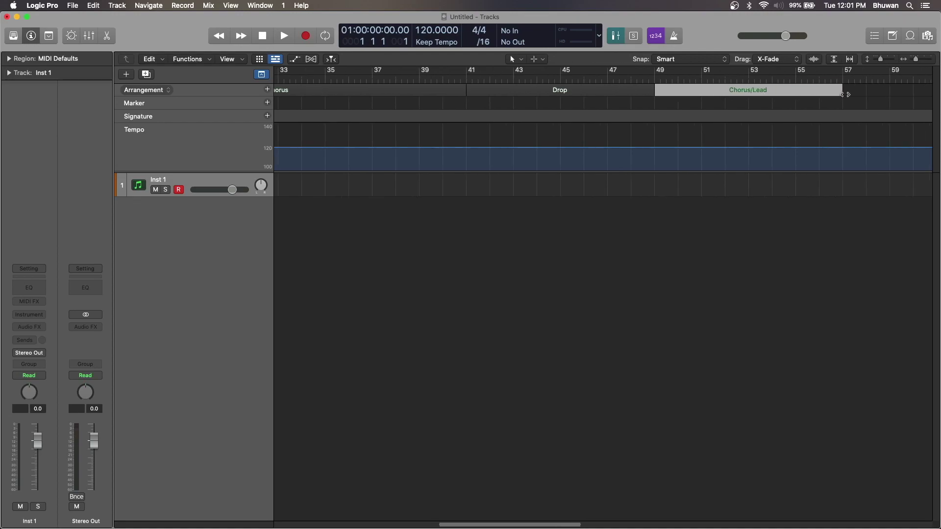
drag(563, 93, 748, 97)
- Add an Outro arrangement marker after Chorus/Lead and extend it to bar 79
click(267, 90)
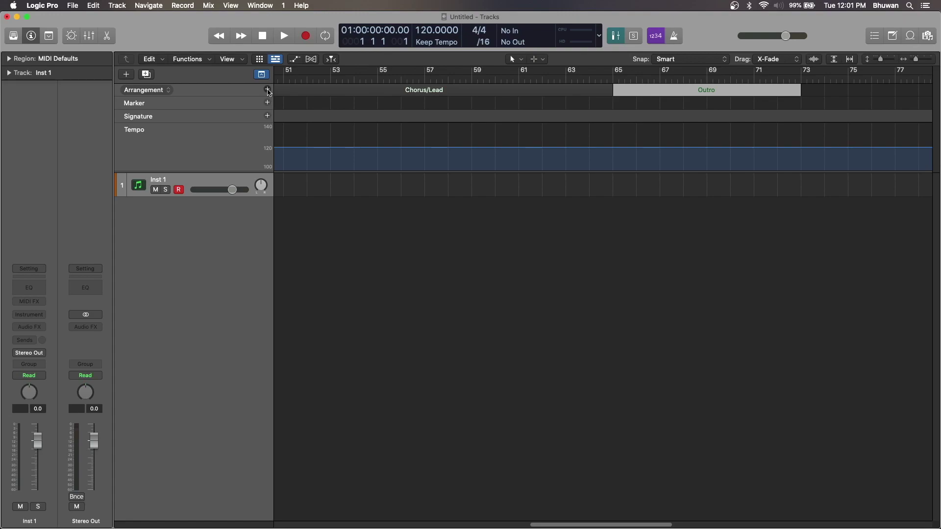
mouse_move(799, 93)
mouse_down()
mouse_move(939, 96)
mouse_move(877, 90)
mouse_up()
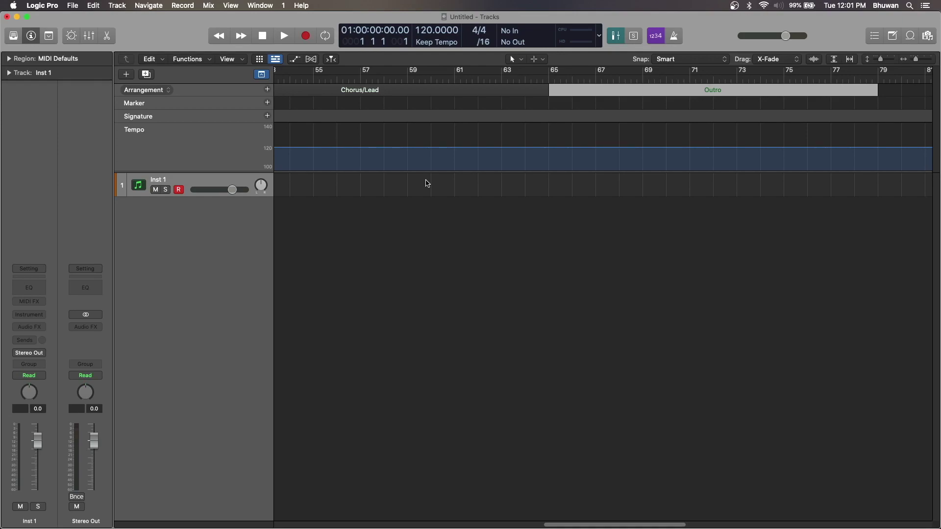
key(z)
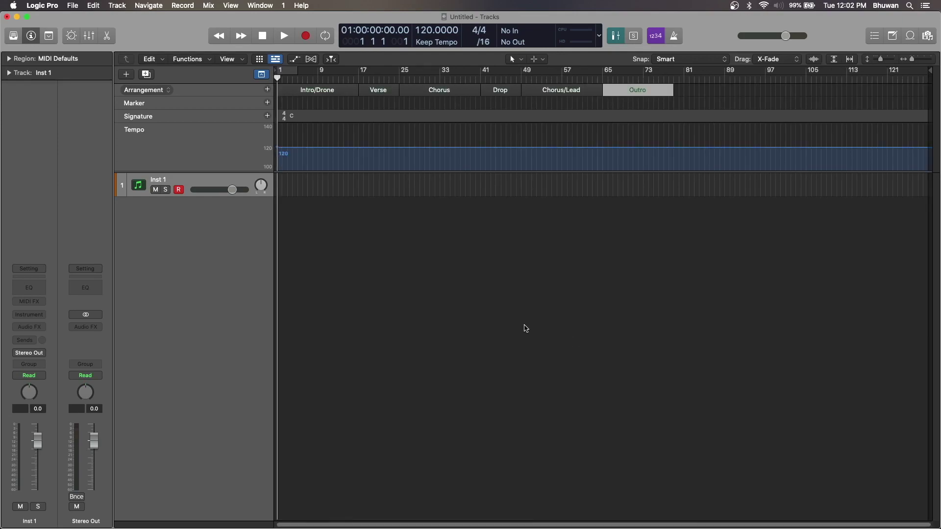
- Color the arrangement sections: Intro/Drone and Outro orange, Verse green, Chorus and Chorus/Lead blue, and Drop purple
key(alt+c)
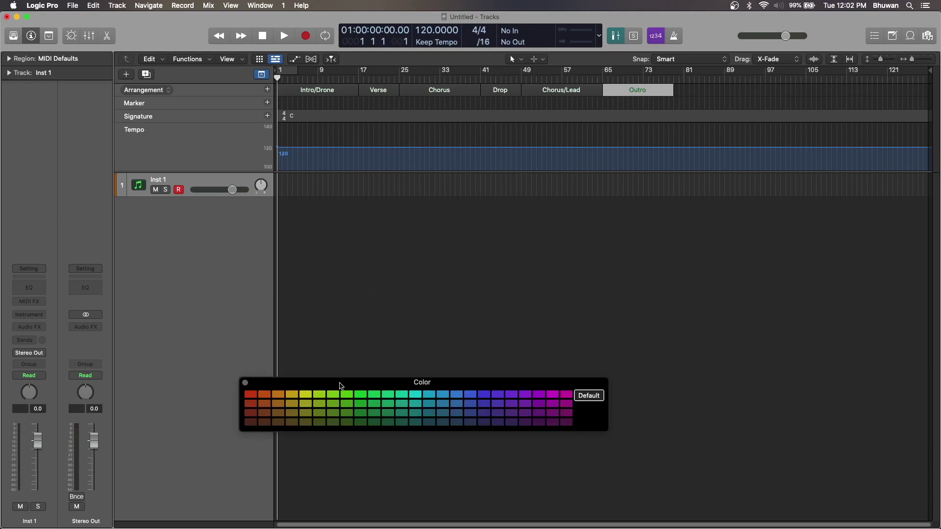
click(265, 394)
click(637, 90)
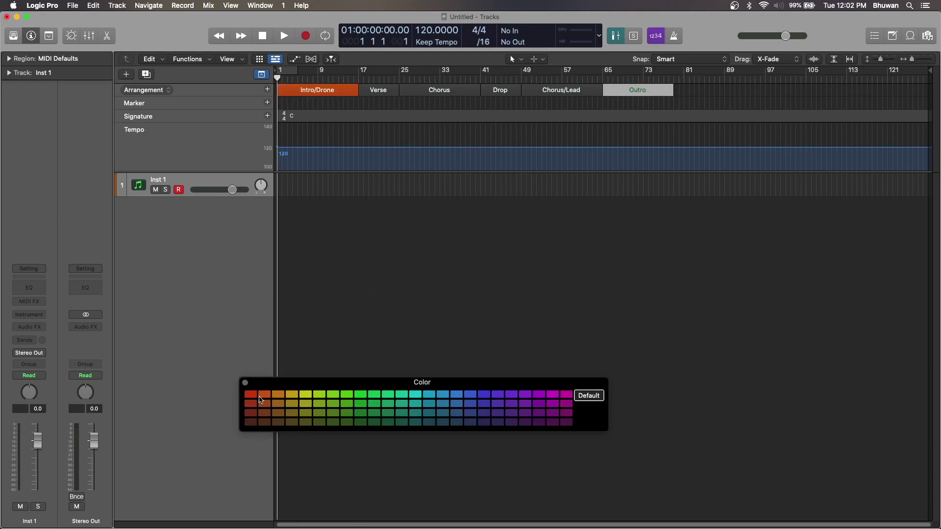
click(264, 395)
click(379, 91)
click(333, 395)
click(425, 91)
click(470, 395)
click(583, 90)
click(470, 394)
click(501, 90)
click(539, 394)
key(alt+c)
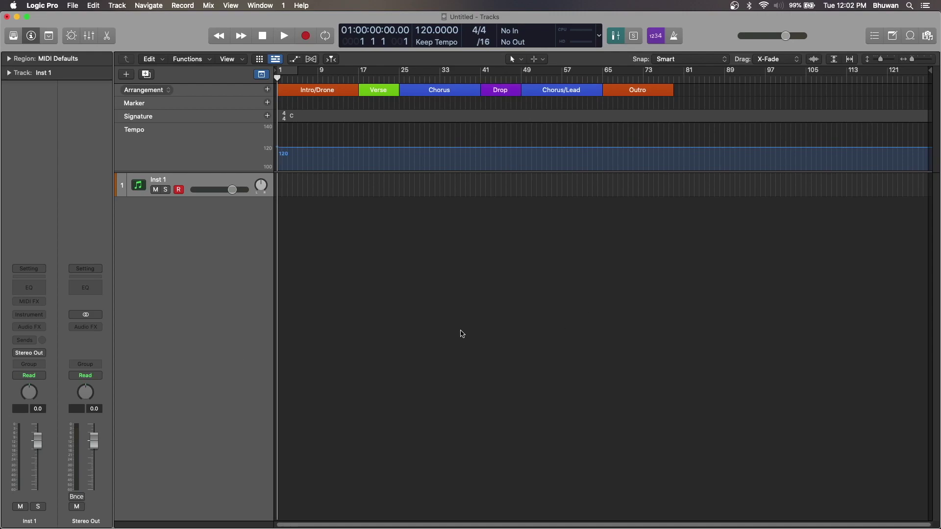
- Hide the global tracks and create a MIDI region on the Inst 1 track spanning bar 2 to bar 17
click(261, 75)
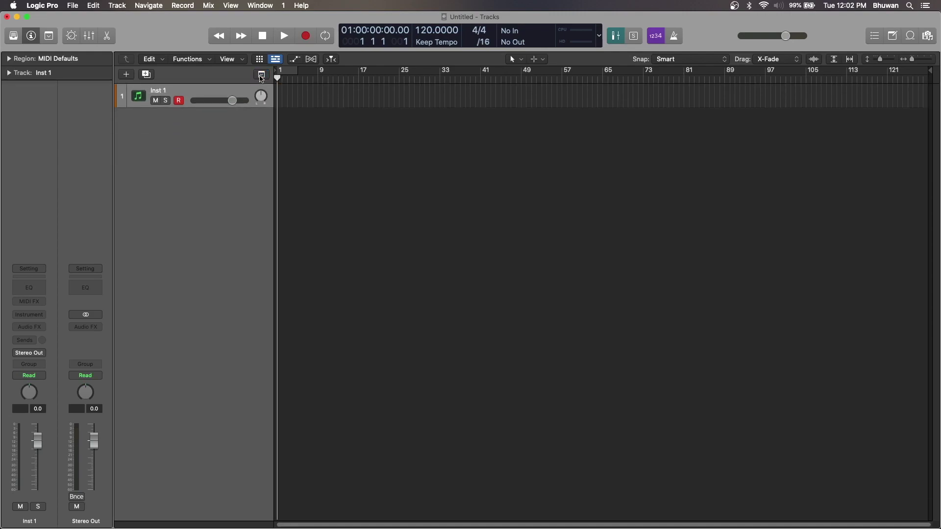
click(261, 75)
click(261, 75)
right_click(282, 101)
key(Escape)
right_click(286, 101)
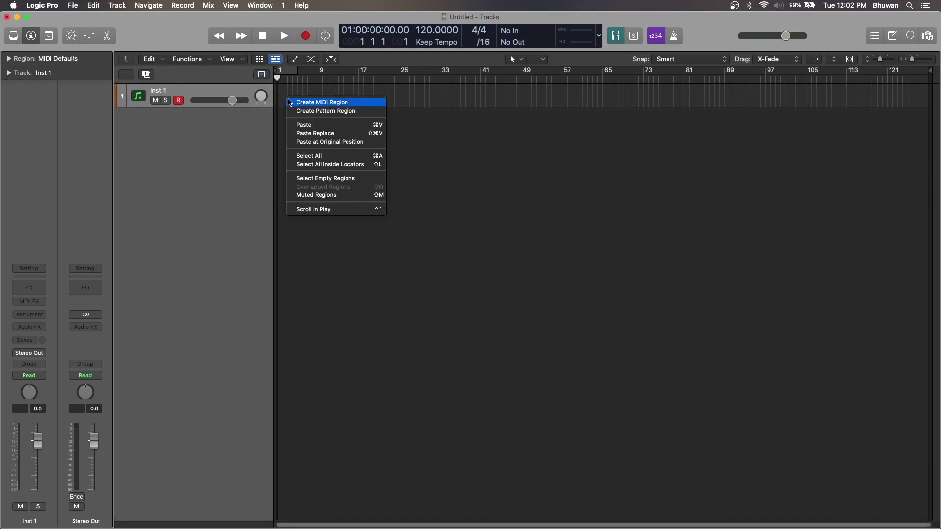
click(293, 103)
drag(286, 103, 359, 116)
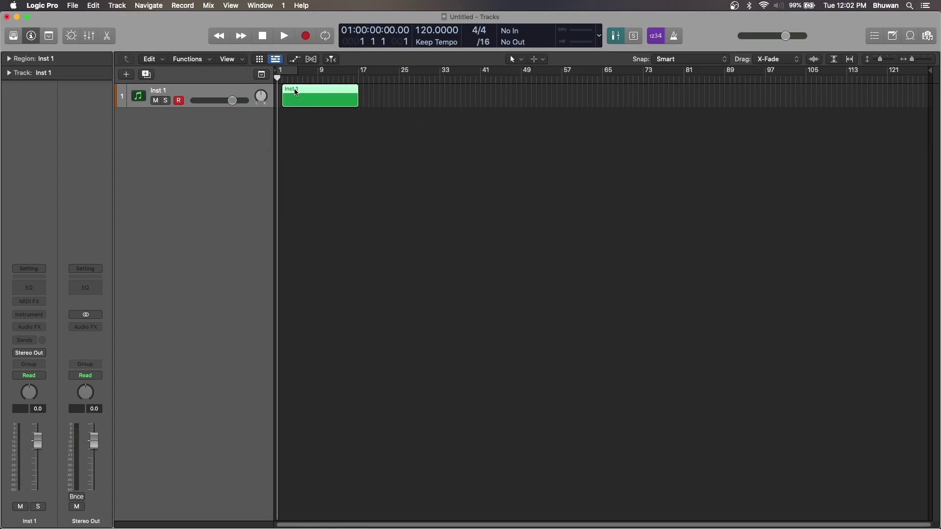
- Add a second software instrument track and create a MIDI region on it from bar 17 to bar 25
right_click(214, 151)
click(234, 160)
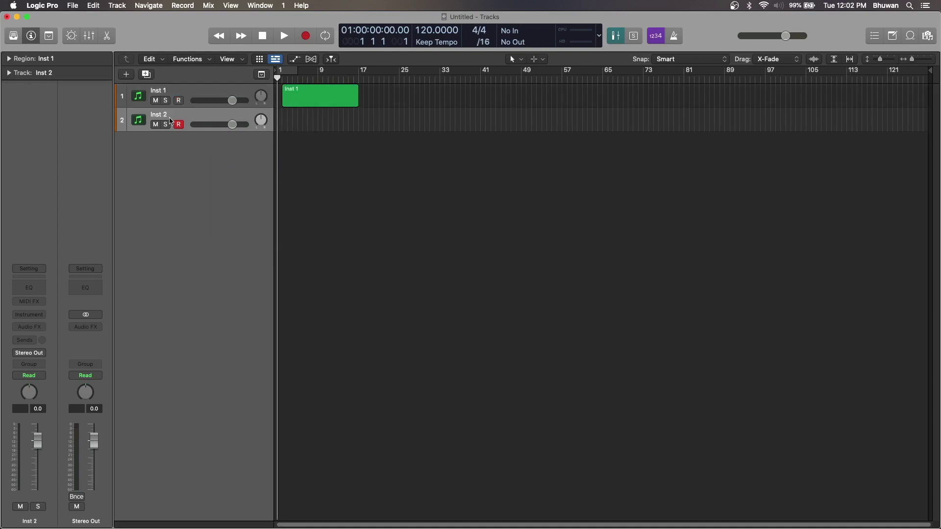
right_click(361, 120)
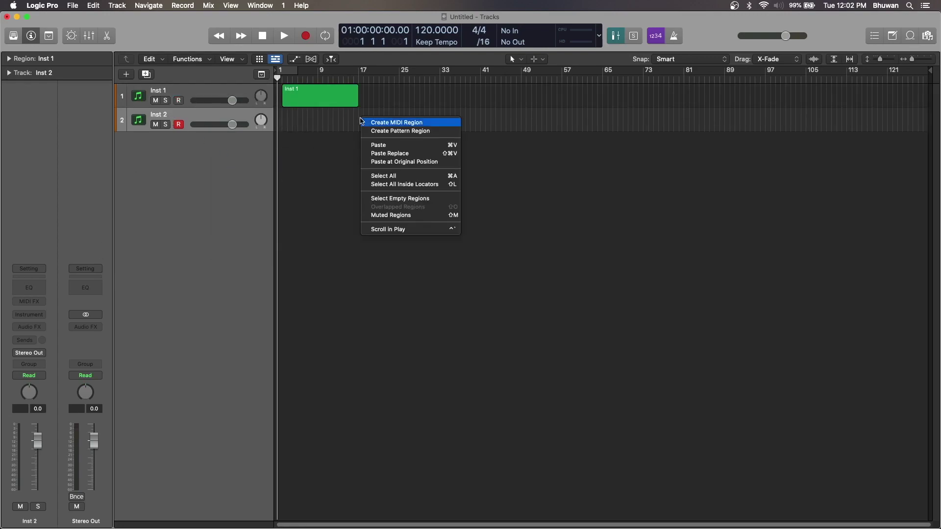
click(387, 122)
drag(363, 129, 399, 129)
- Show the global tracks and move the Verse section with its region between the Drop and Chorus/Lead sections
click(261, 74)
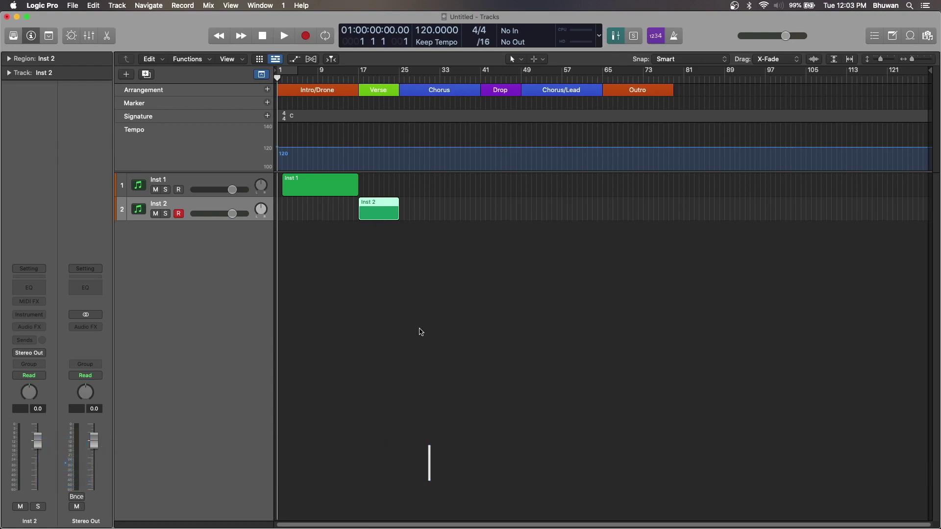
click(363, 115)
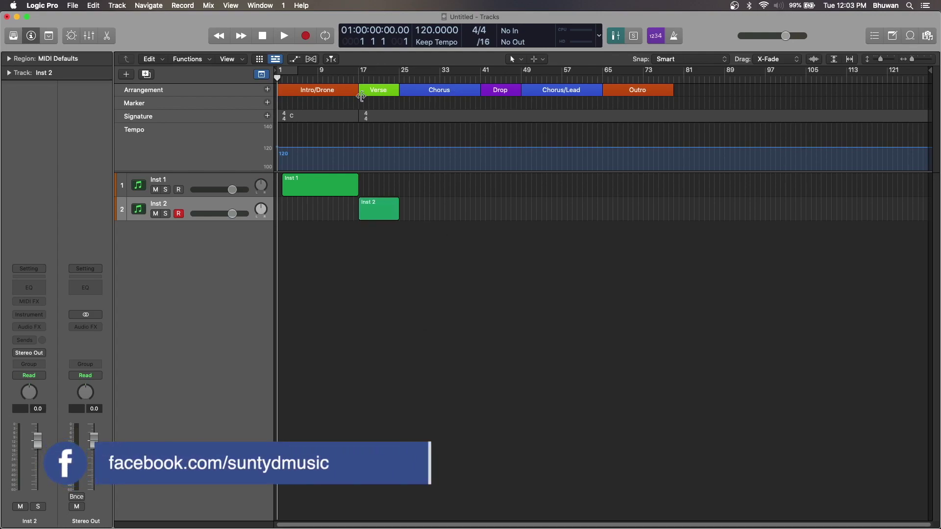
mouse_move(363, 93)
mouse_down()
mouse_move(528, 91)
mouse_move(502, 90)
mouse_up()
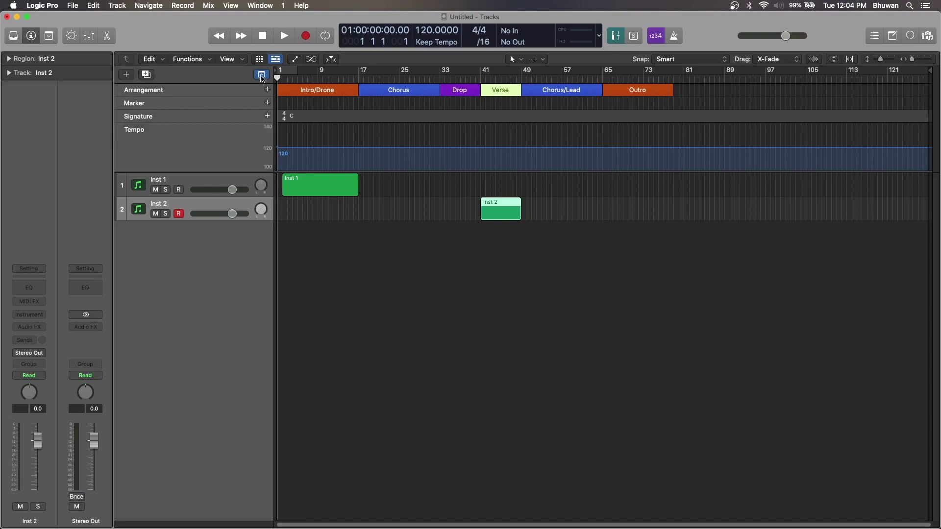
click(262, 75)
click(262, 75)
click(261, 75)
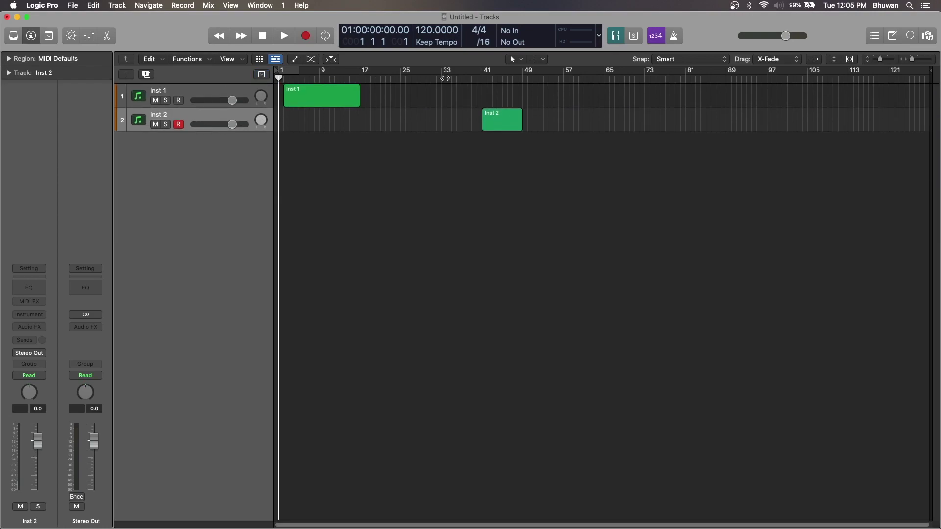
click(261, 74)
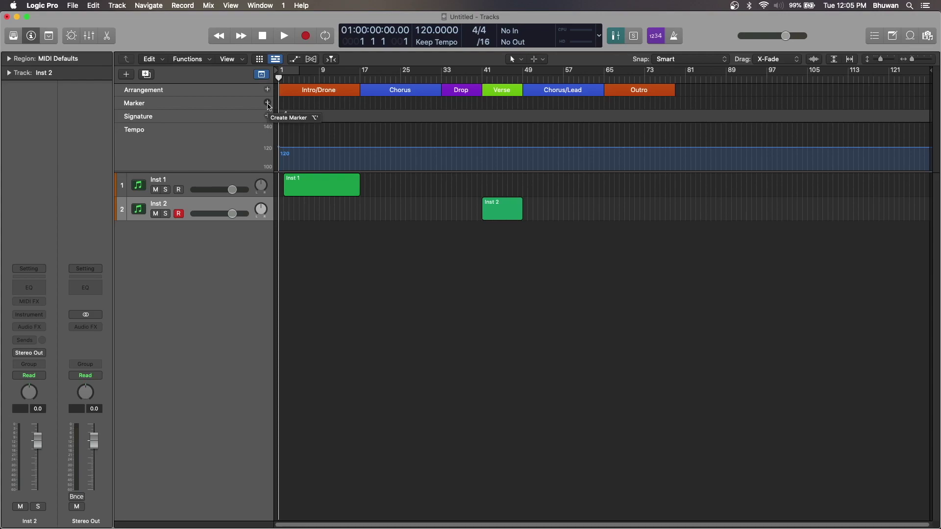
- Create a marker at bar 1 in the Marker track, name it Intro, and place the playhead at bar 17
click(267, 103)
double_click(310, 104)
text(Intro)
click(360, 79)
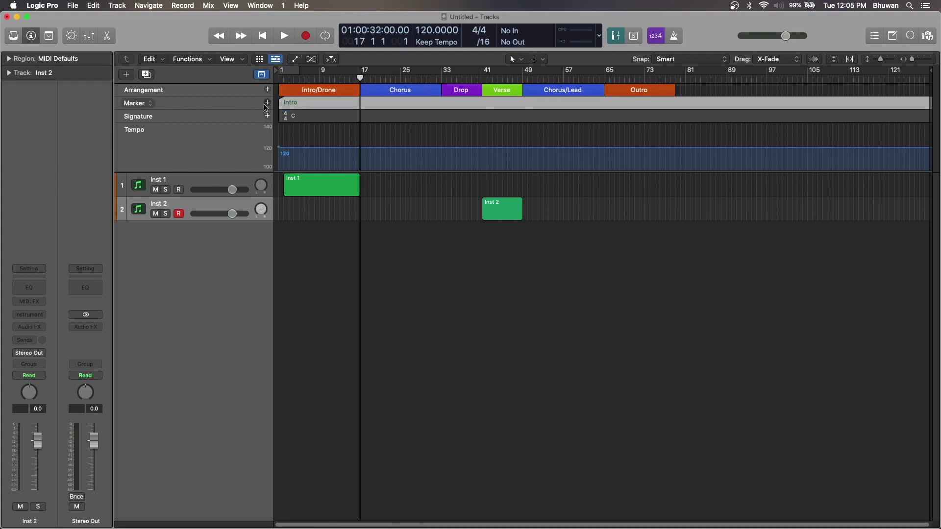
- Add a marker named Chorus at bar 17 and a marker named Drop at bar 33 in the Marker track
click(268, 103)
text(Chorus)
click(442, 79)
click(267, 103)
text(Drop)
key(Return)
- Add a marker named Verse at bar 41 and another marker named Chorus at bar 49
click(484, 79)
click(267, 103)
text(Verse)
key(Return)
click(524, 79)
click(267, 103)
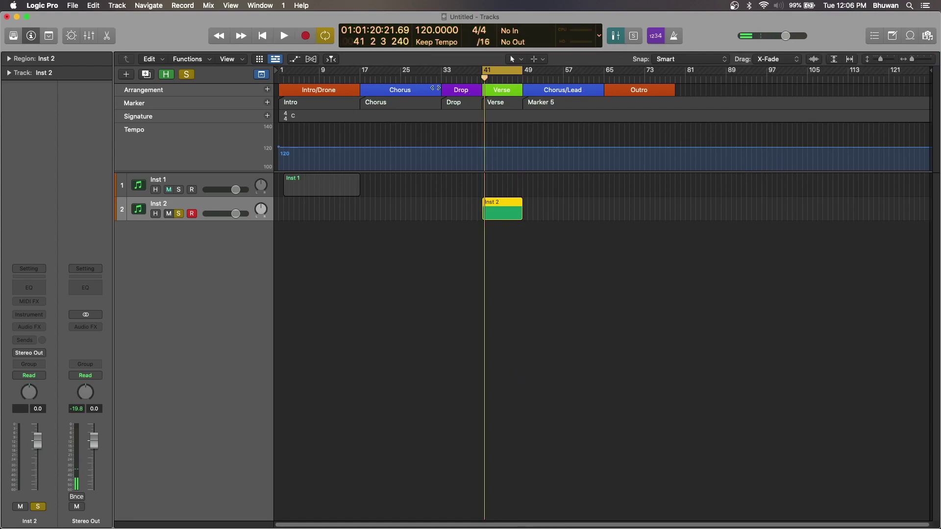
double_click(541, 103)
text(Chorus)
- Add a marker named Outro at bar 65 and place the playhead at bar 79 with cycle mode off
click(605, 79)
click(267, 103)
right_click(617, 103)
text(Outro)
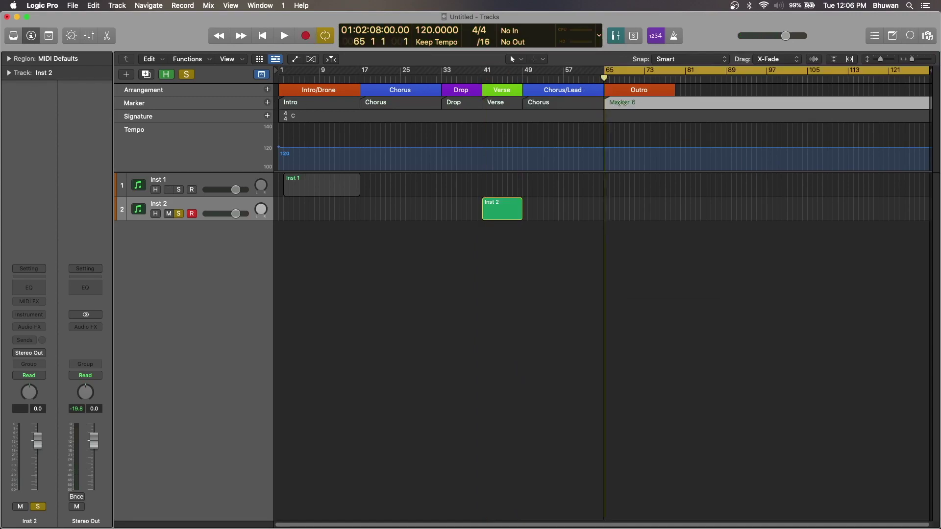
click(676, 79)
click(639, 72)
- Color the Intro and Outro markers orange, both Chorus markers blue, Drop purple and Verse green, and check them with the global tracks hidden
key(alt+c)
click(319, 103)
shift+click(639, 103)
click(265, 396)
click(407, 103)
click(467, 398)
click(461, 103)
click(510, 396)
click(262, 74)
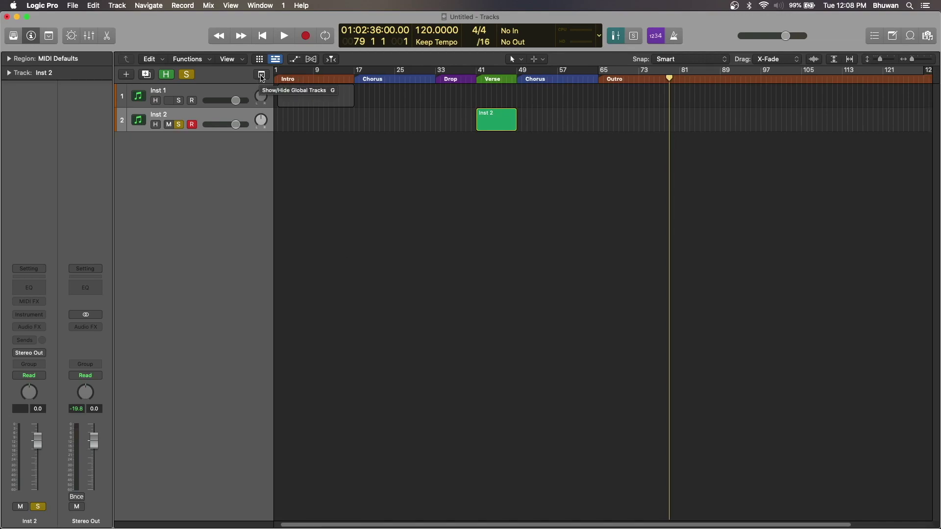
click(261, 75)
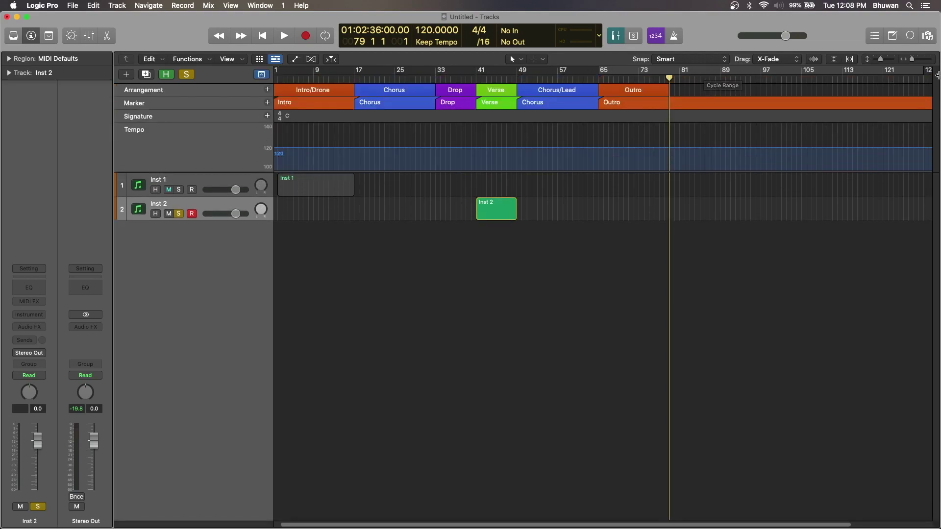
- Move the project end marker back to bar 79 at the end of the Outro, and briefly hide the global tracks
scroll(866, 126, right, 3)
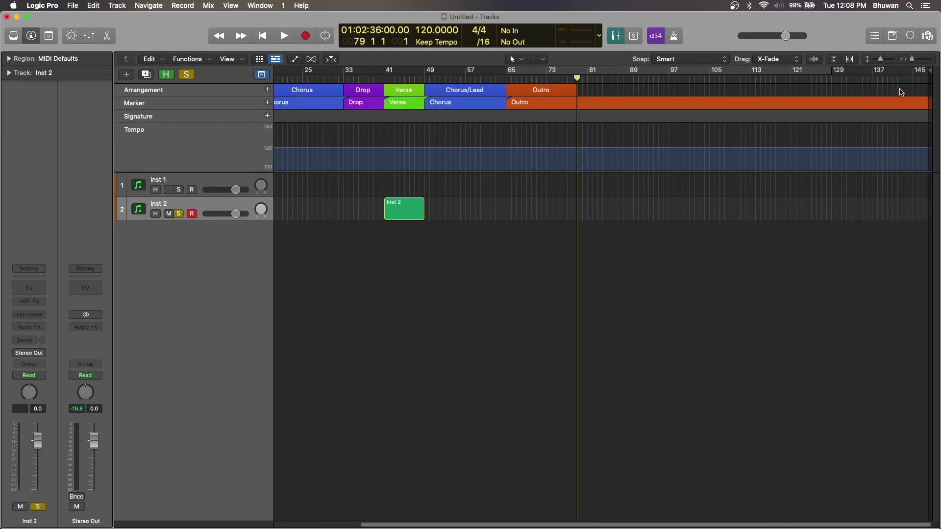
mouse_move(930, 70)
mouse_down()
mouse_move(589, 64)
mouse_move(578, 72)
mouse_up()
scroll(569, 165, left, 3)
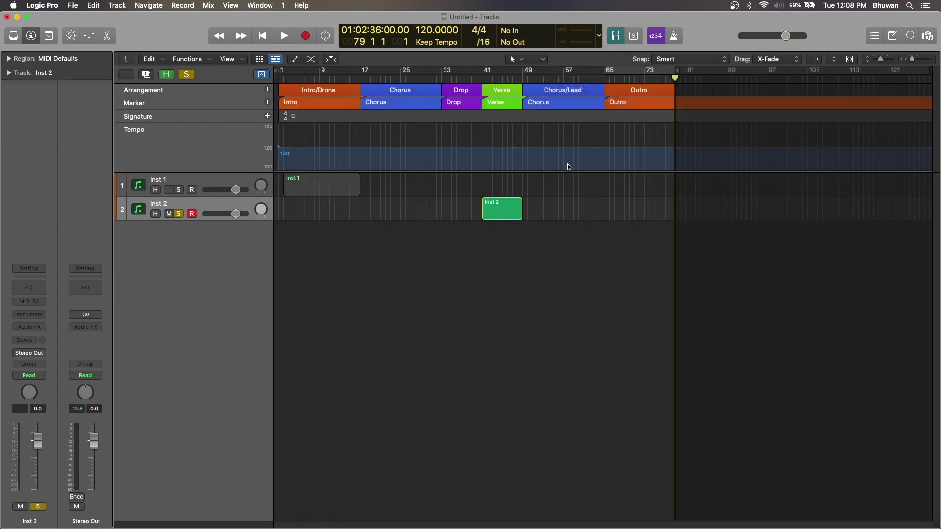
click(264, 74)
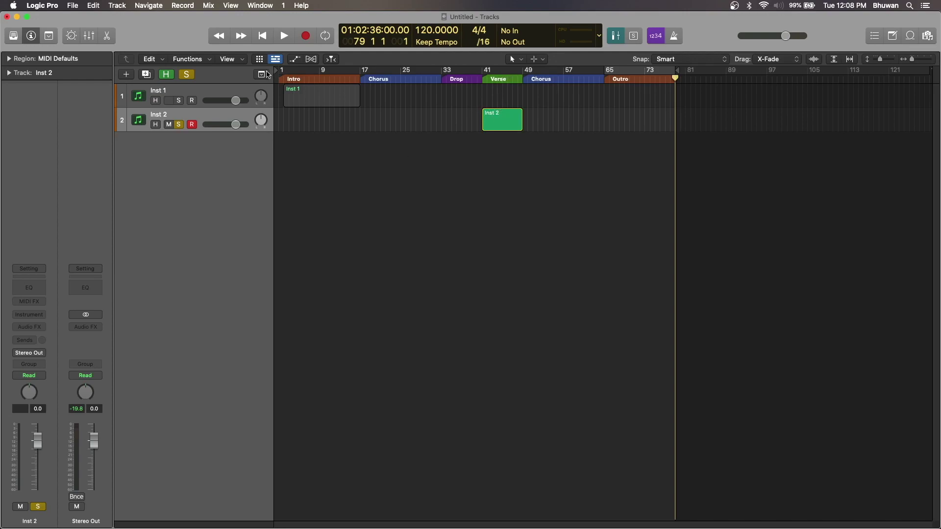
click(262, 74)
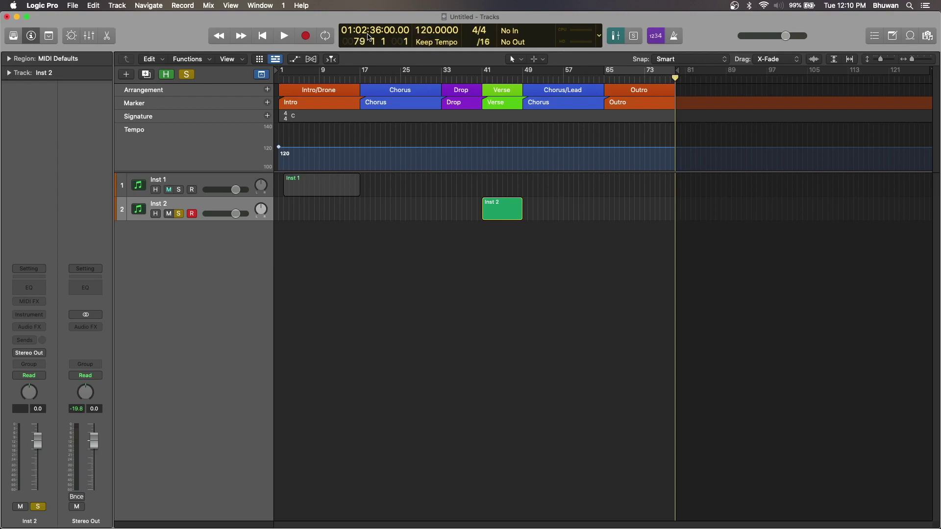
- Try to set the project tempo to 75
double_click(418, 31)
text(75)
key(Return)
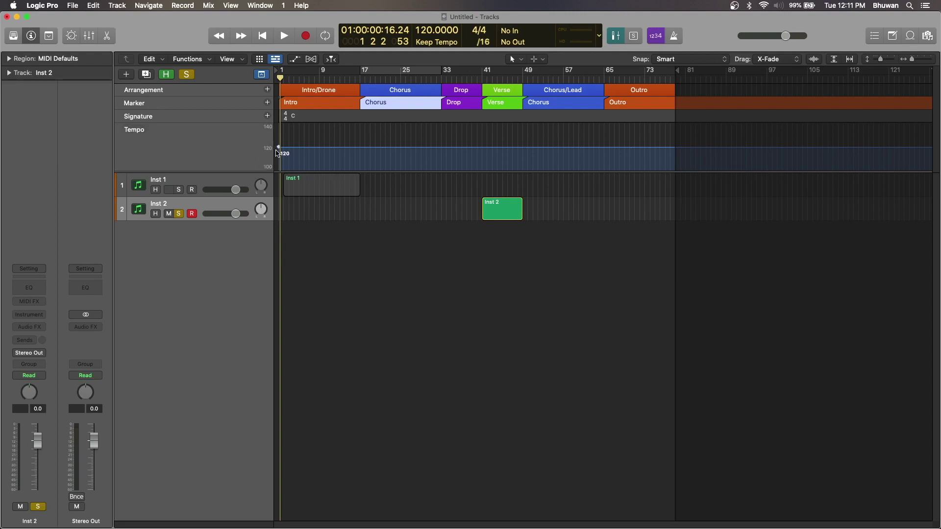
- Add a tempo point of 120 at bar 33 and ramp the tempo down to 110 at bar 41
click(444, 151)
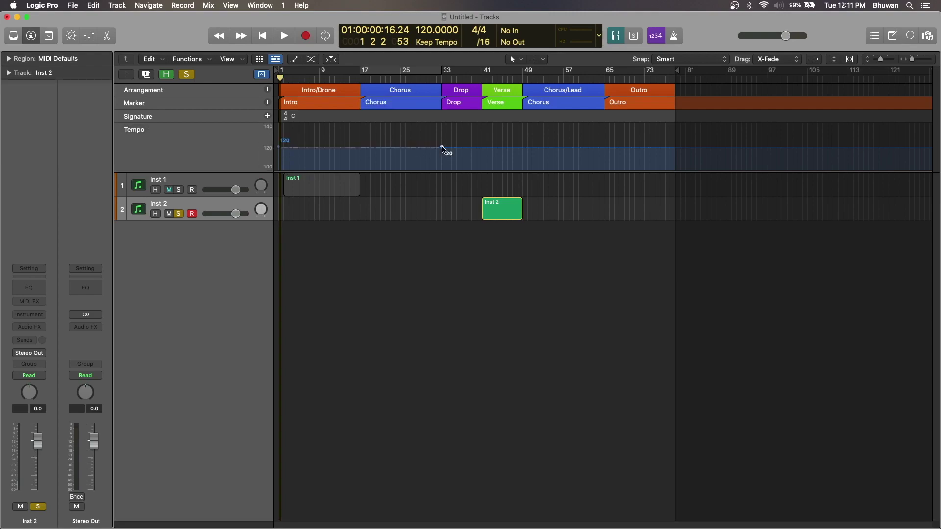
click(442, 148)
click(462, 148)
drag(462, 148, 484, 162)
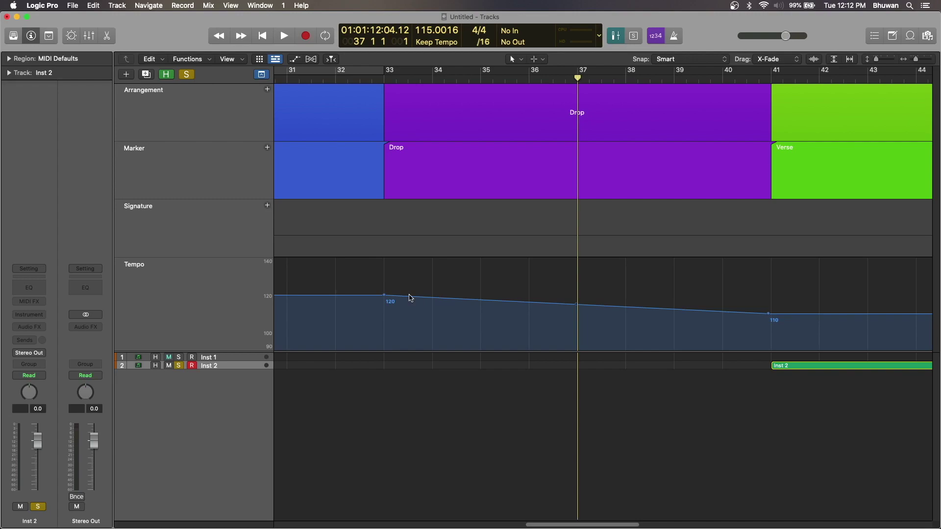
- Add a 3/4 time signature change at bar 41, the start of the Verse section
click(772, 76)
click(786, 226)
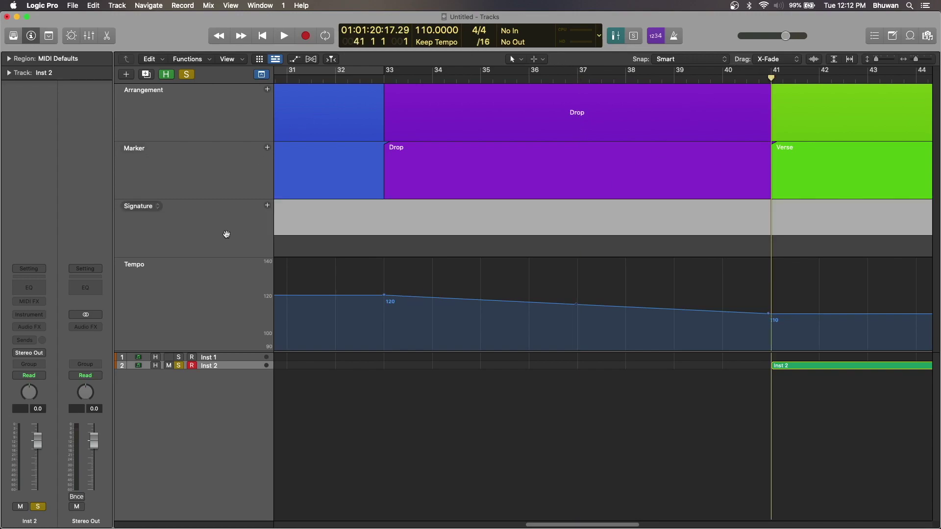
click(268, 207)
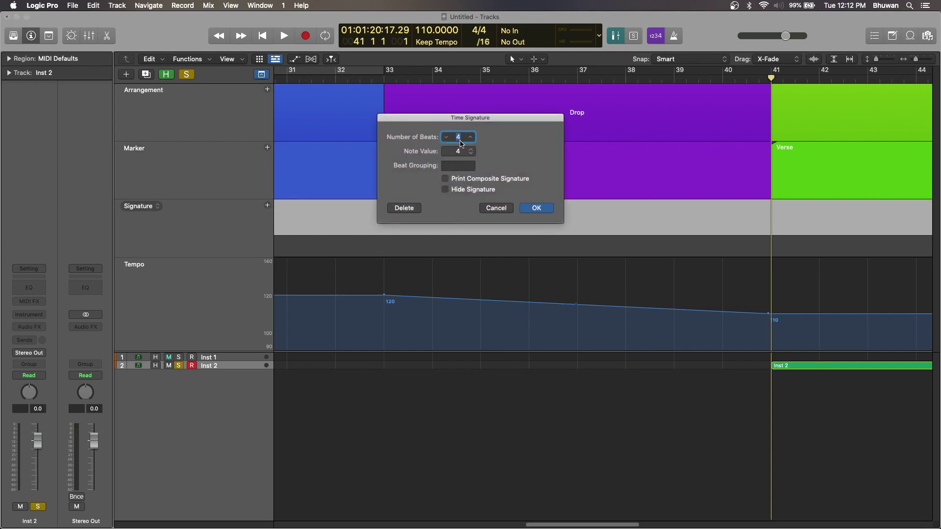
text(3)
click(538, 209)
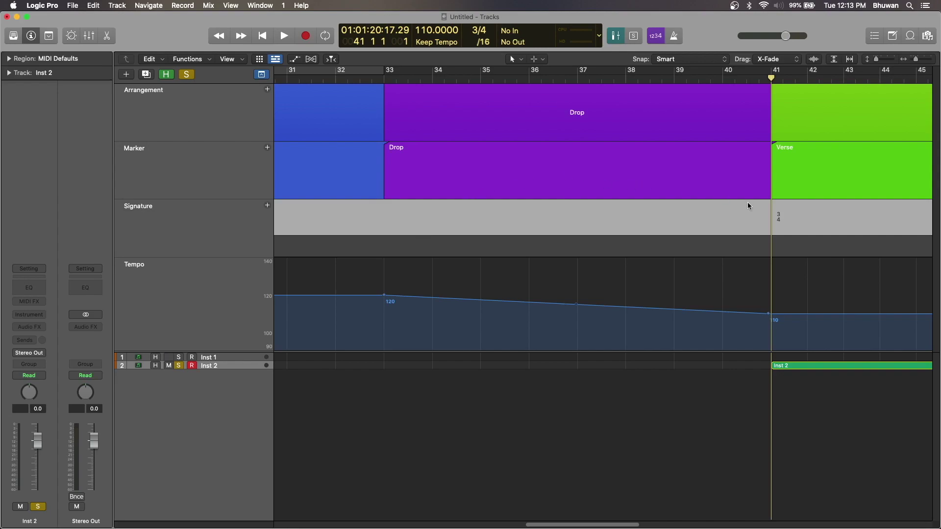
scroll(691, 242, right, 10)
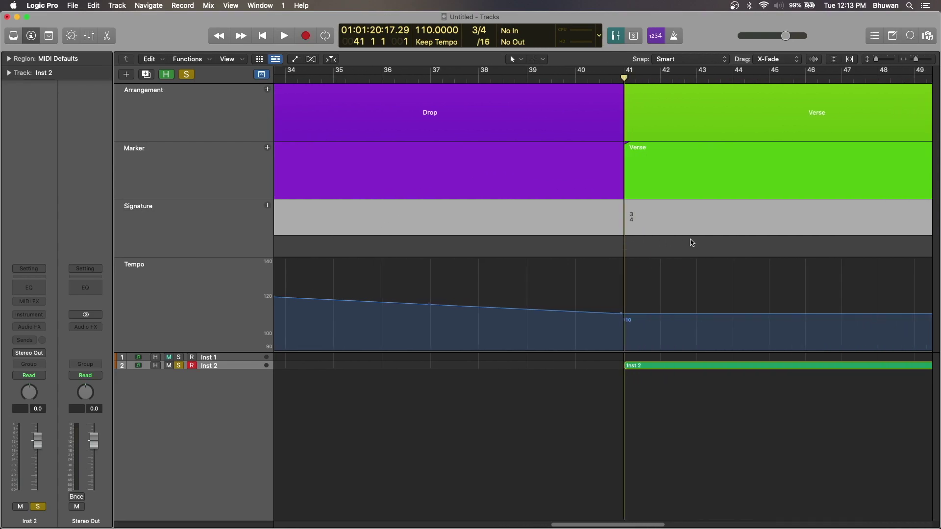